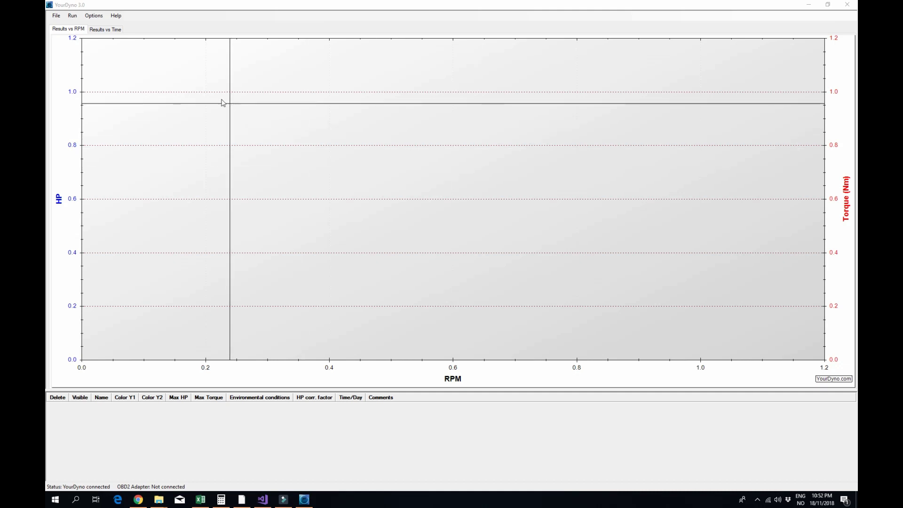
Look over the noise filtering options and close them without changes
{"action": "left_click", "coordinate": [98, 16]}
{"action": "left_click", "coordinate": [102, 24]}
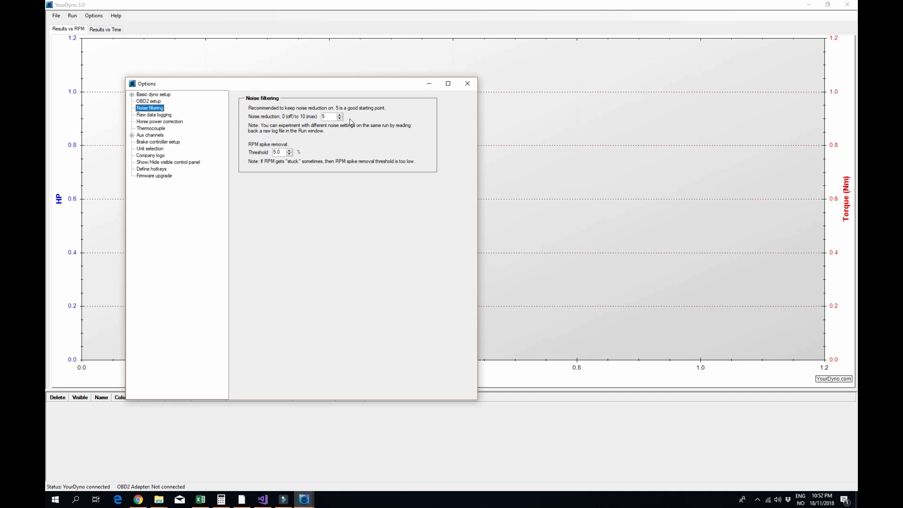
{"action": "left_click", "coordinate": [467, 83]}
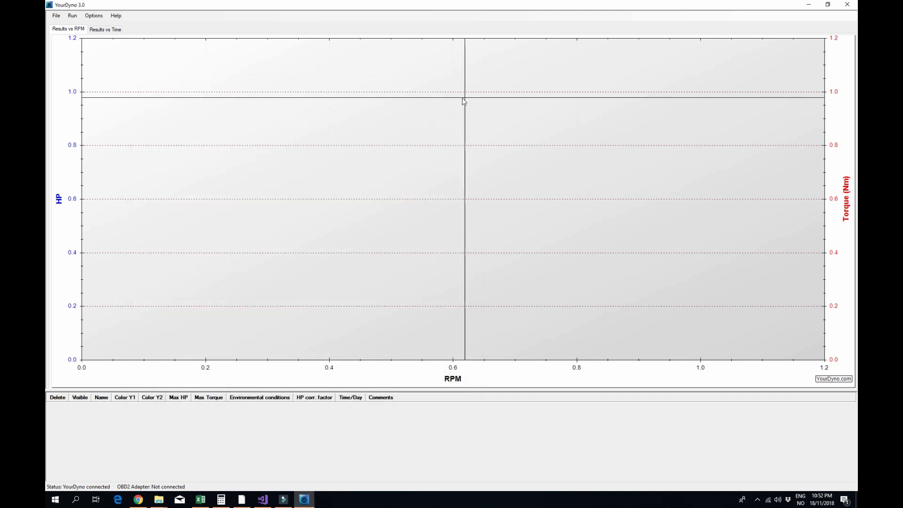
Load test1.csv and read Test1's peaks: 297.41 HP @ 3373 RPM, 687.77 Nm @ 2377 RPM
{"action": "left_click", "coordinate": [56, 17]}
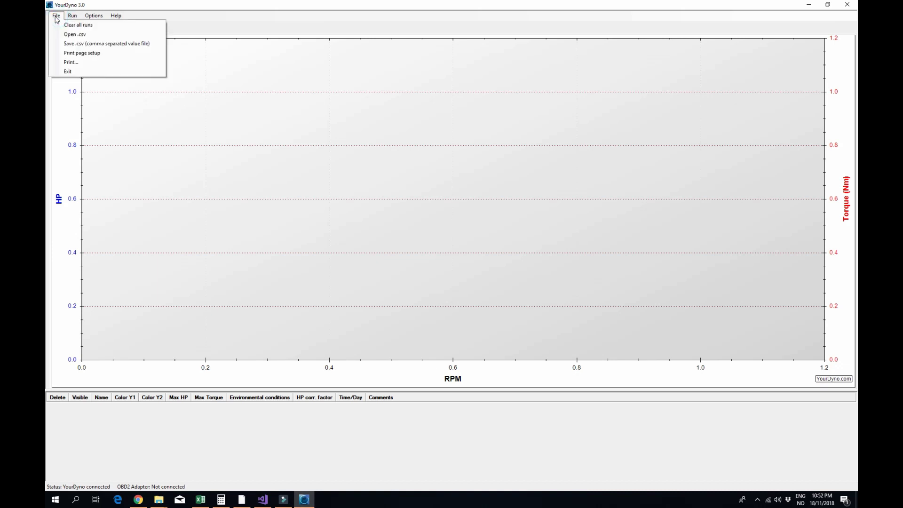
{"action": "left_click", "coordinate": [72, 36]}
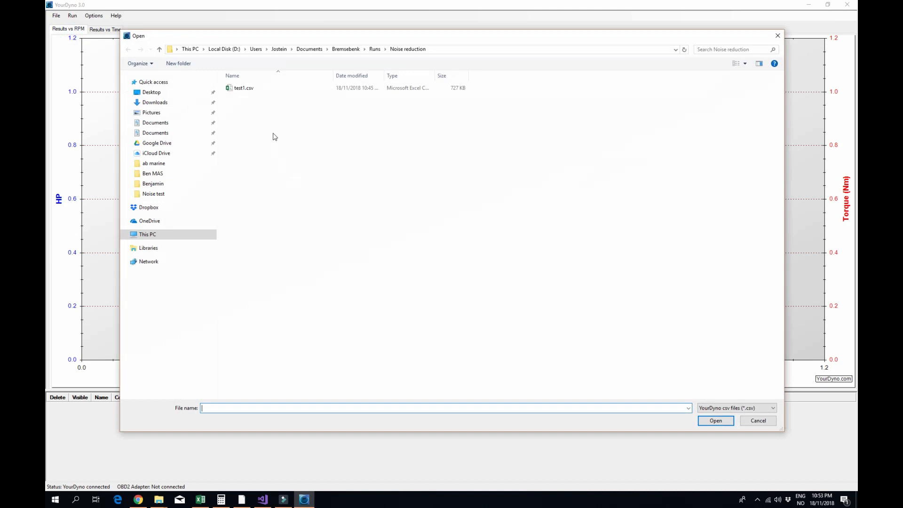
{"action": "double_click", "coordinate": [244, 88]}
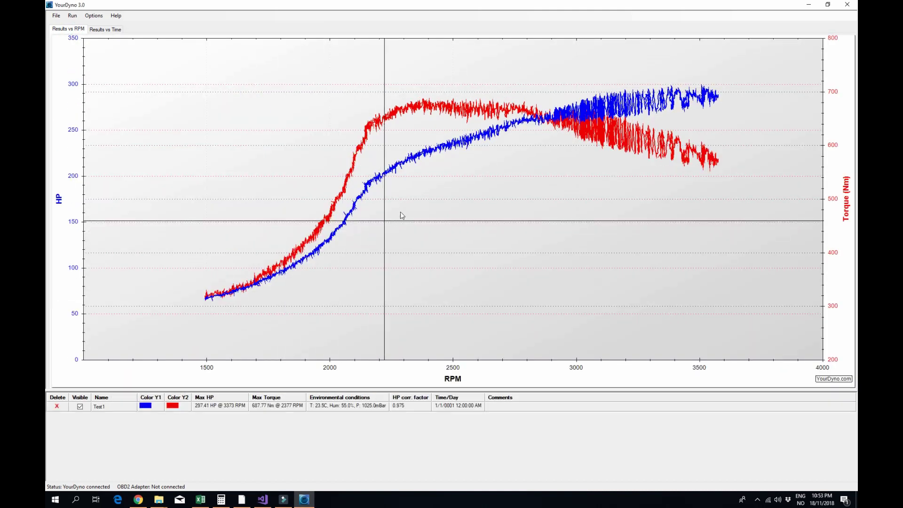
{"action": "mouse_move", "coordinate": [551, 126]}
{"action": "mouse_move", "coordinate": [609, 147]}
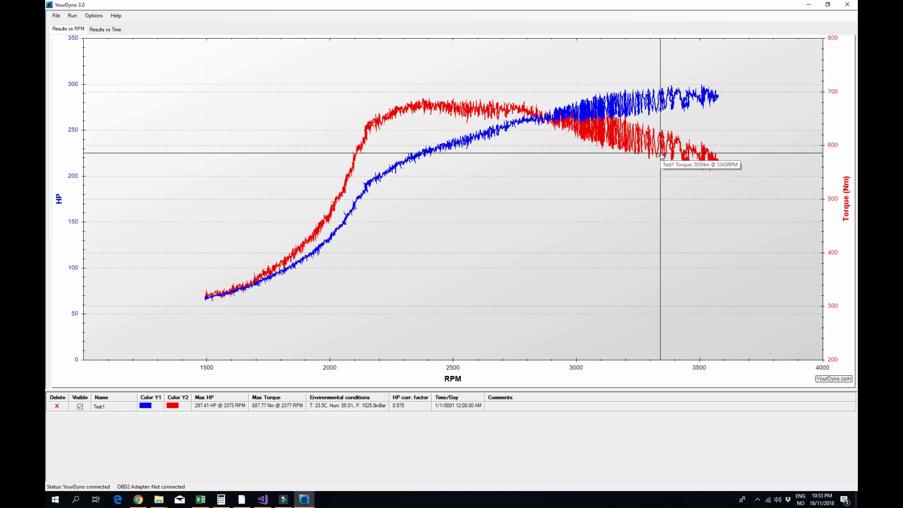
Check the noise filtering options again and close them
{"action": "left_click", "coordinate": [94, 15]}
{"action": "left_click", "coordinate": [97, 22]}
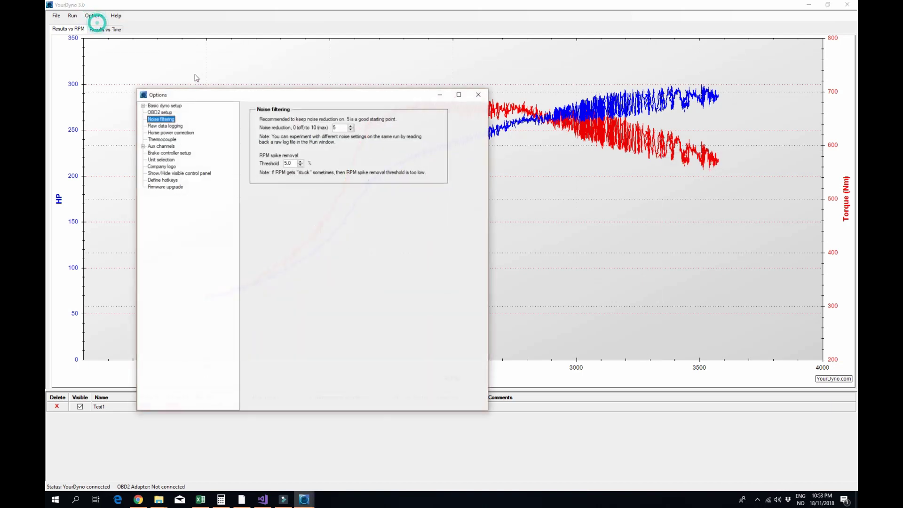
{"action": "left_click", "coordinate": [479, 95]}
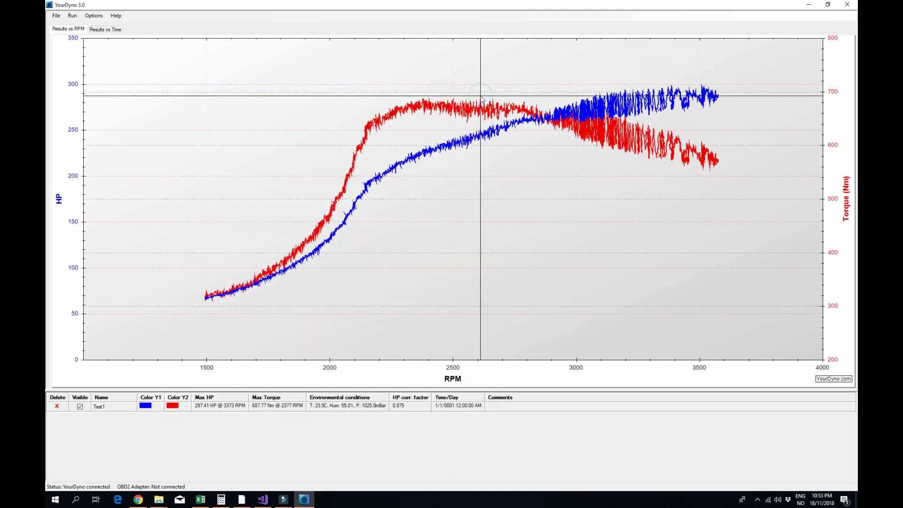
Reprocess YourDyno36.log as a new run and save it as Noise reduction_1
{"action": "left_click", "coordinate": [69, 17]}
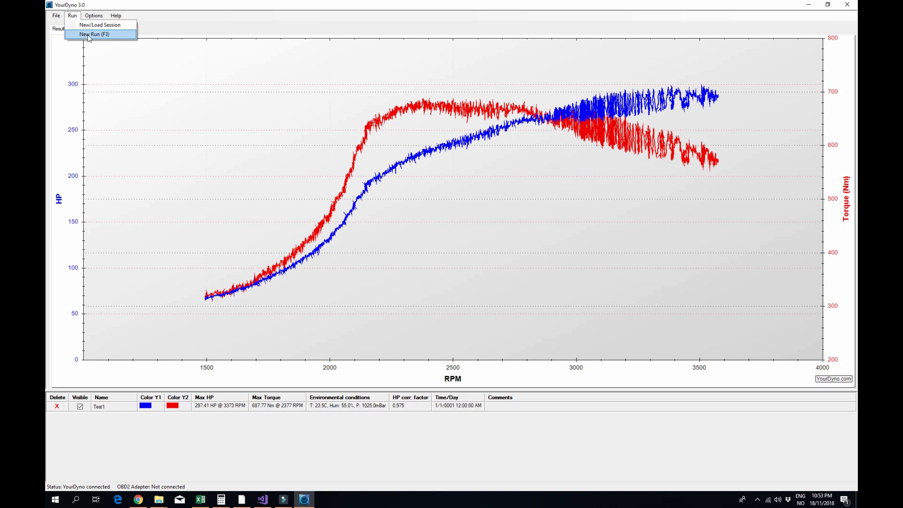
{"action": "left_click", "coordinate": [88, 35]}
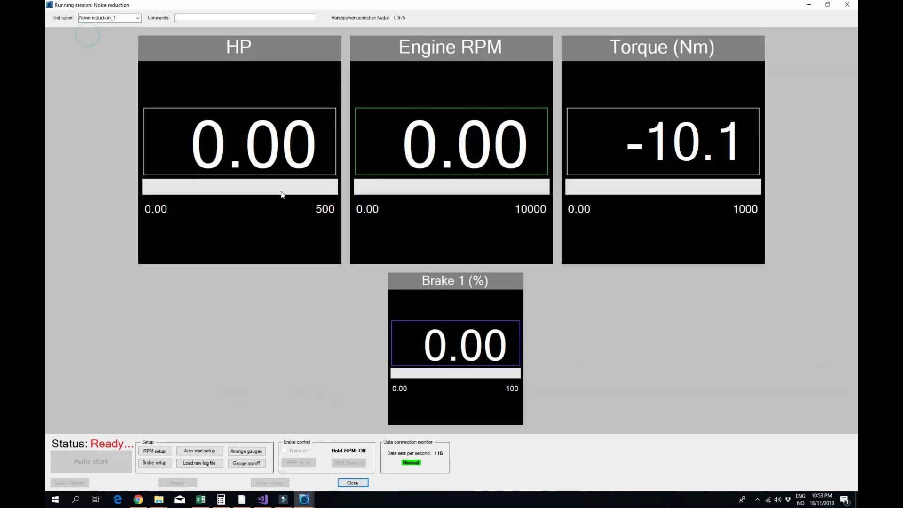
{"action": "left_click", "coordinate": [214, 463]}
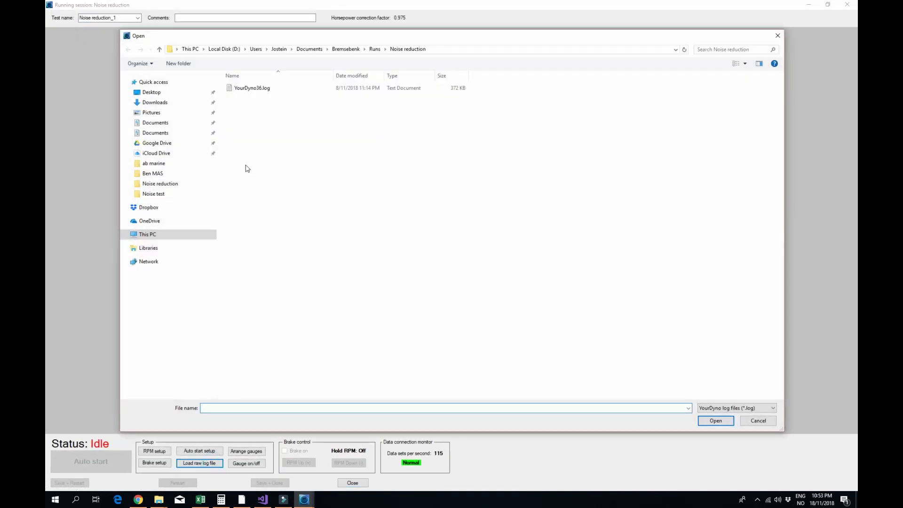
{"action": "double_click", "coordinate": [241, 88]}
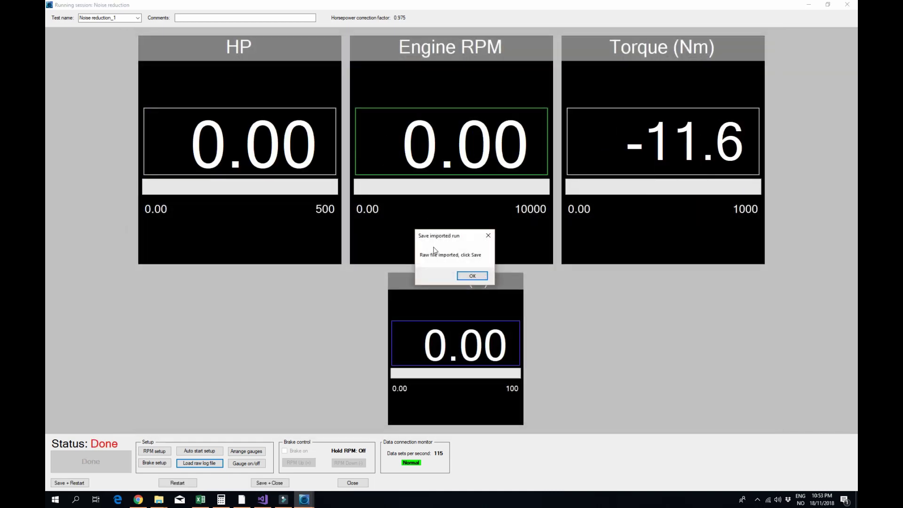
{"action": "left_click", "coordinate": [467, 274]}
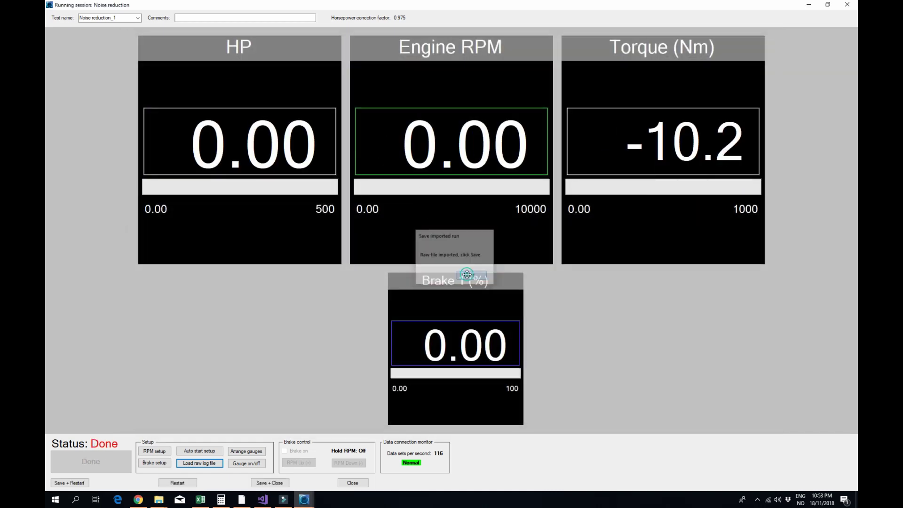
{"action": "left_click", "coordinate": [270, 483]}
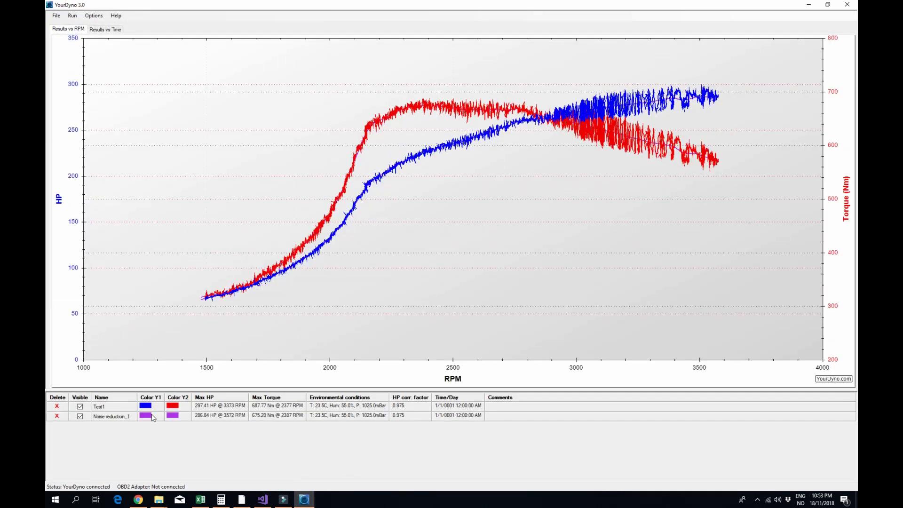
Recolour Noise reduction_1 to blue HP and red torque, then toggle Test1 off and on
{"action": "left_click", "coordinate": [151, 416]}
{"action": "left_click", "coordinate": [457, 173]}
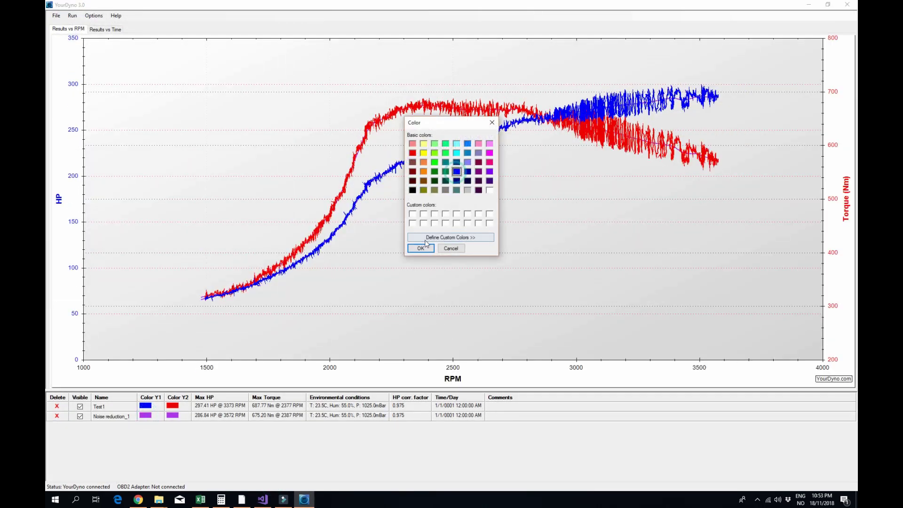
{"action": "left_click", "coordinate": [420, 248]}
{"action": "left_click", "coordinate": [176, 416]}
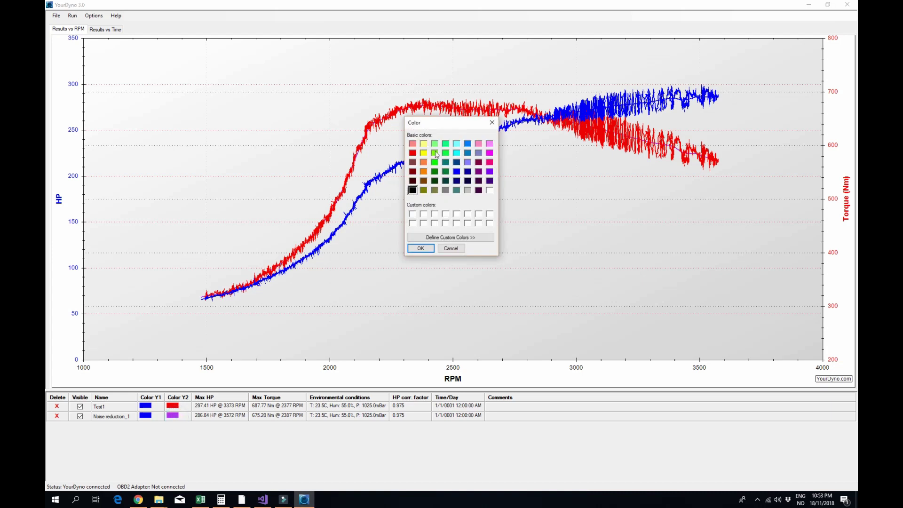
{"action": "left_click", "coordinate": [412, 153]}
{"action": "left_click", "coordinate": [420, 248]}
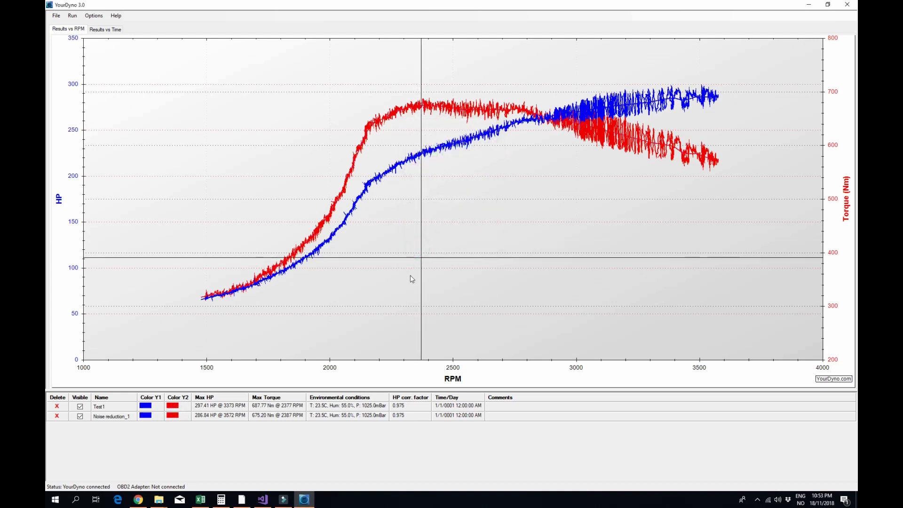
{"action": "left_click", "coordinate": [81, 407]}
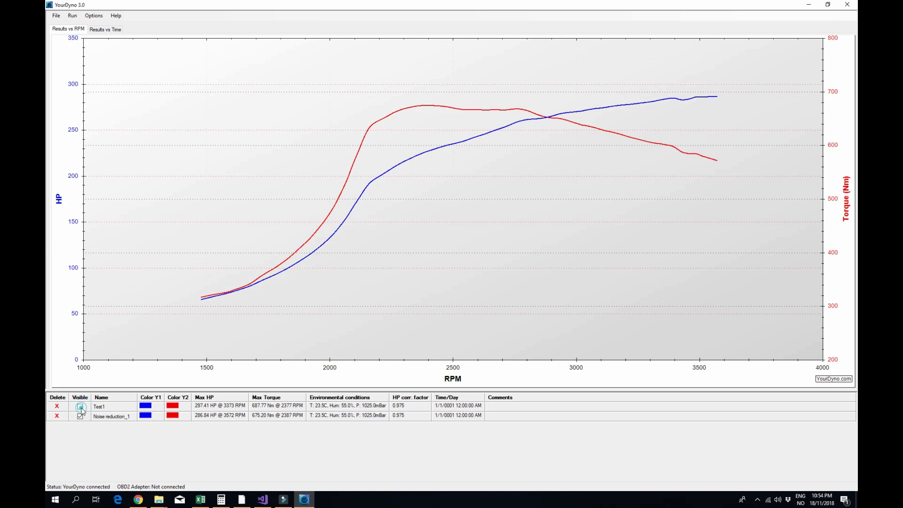
{"action": "left_click", "coordinate": [81, 407]}
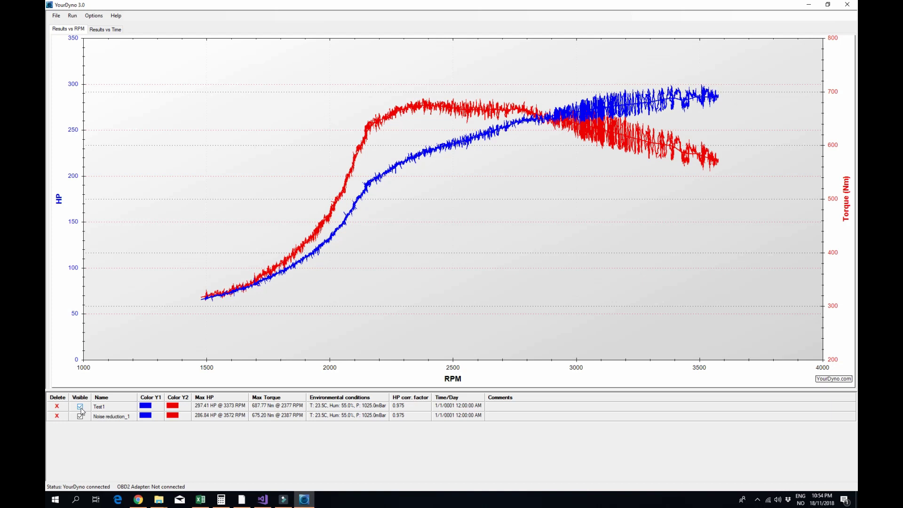
{"action": "left_click", "coordinate": [409, 88]}
{"action": "left_click_drag", "start_coordinate": [484, 115], "coordinate": [553, 136]}
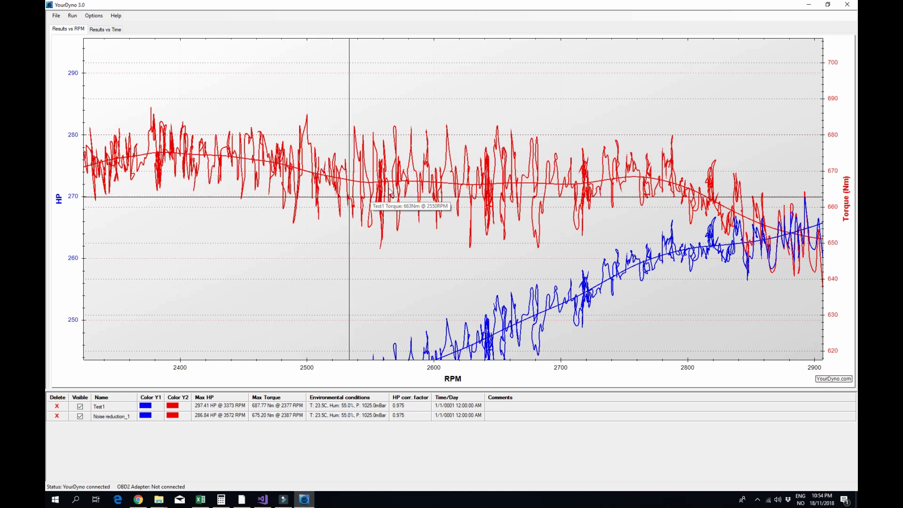
{"action": "right_click", "coordinate": [614, 190]}
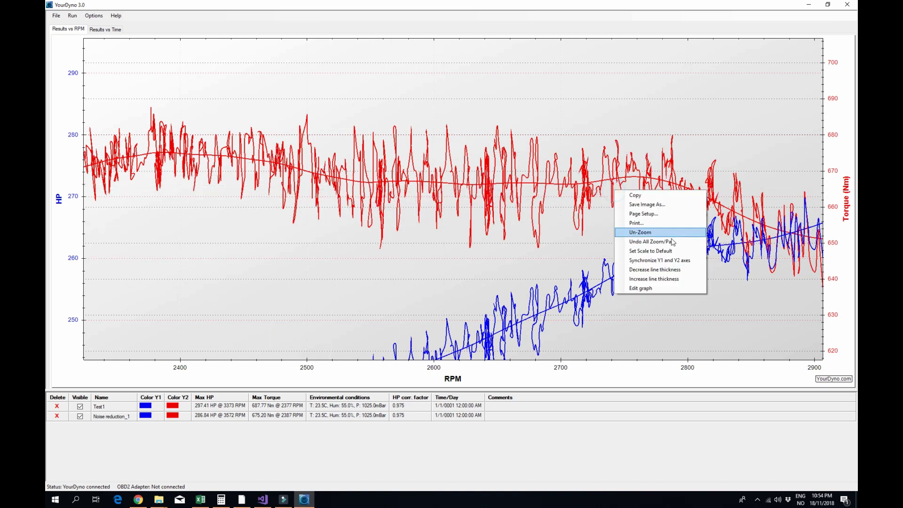
{"action": "left_click", "coordinate": [674, 252]}
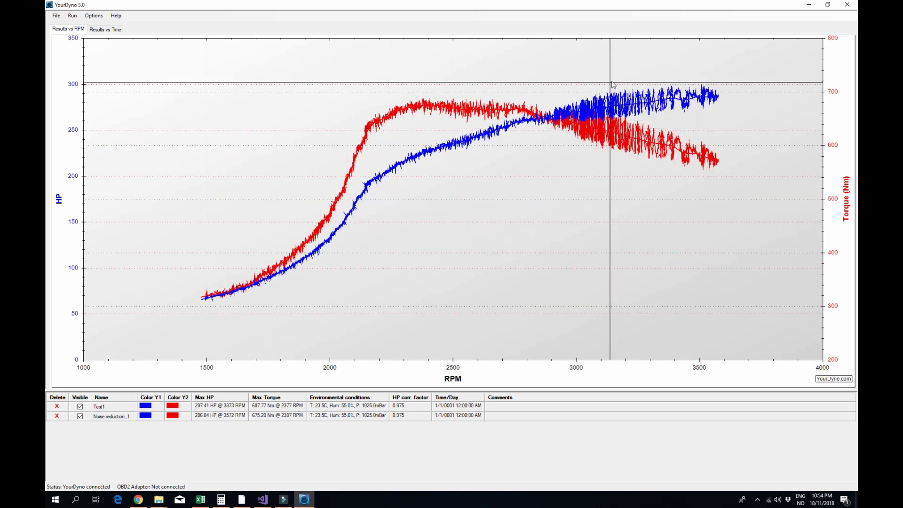
{"action": "left_click_drag", "start_coordinate": [604, 78], "coordinate": [750, 116]}
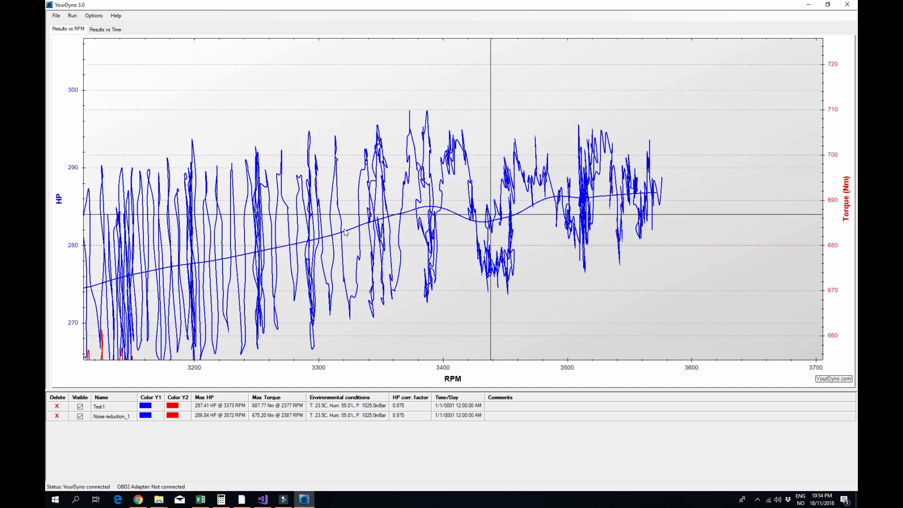
{"action": "right_click", "coordinate": [210, 119]}
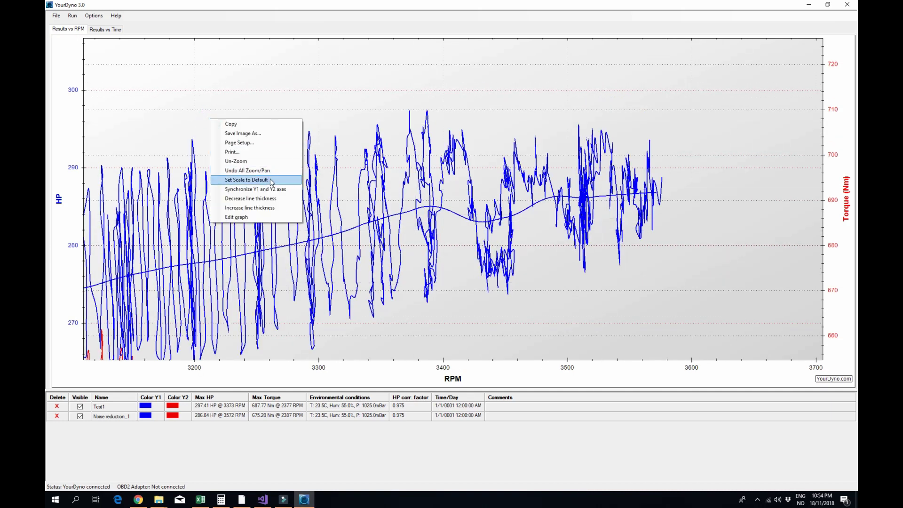
{"action": "left_click", "coordinate": [271, 180]}
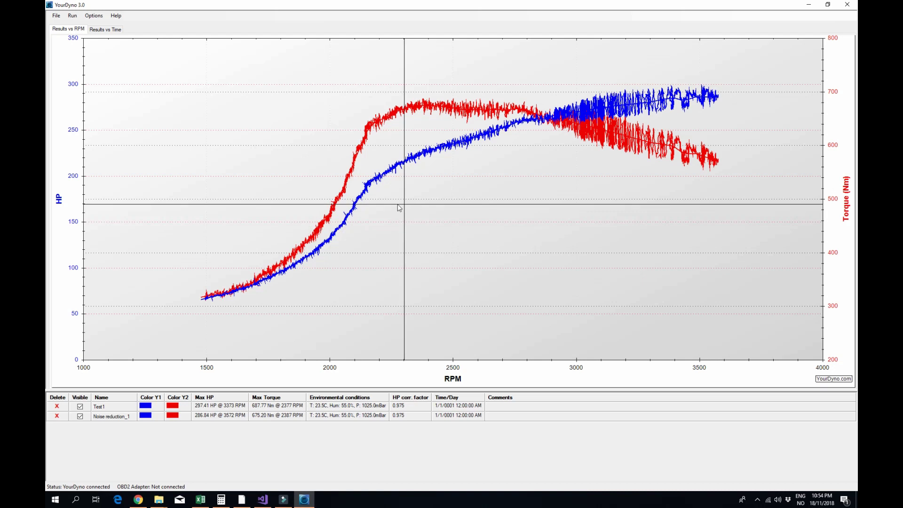
Set the noise reduction level to 10, the maximum
{"action": "left_click", "coordinate": [89, 16]}
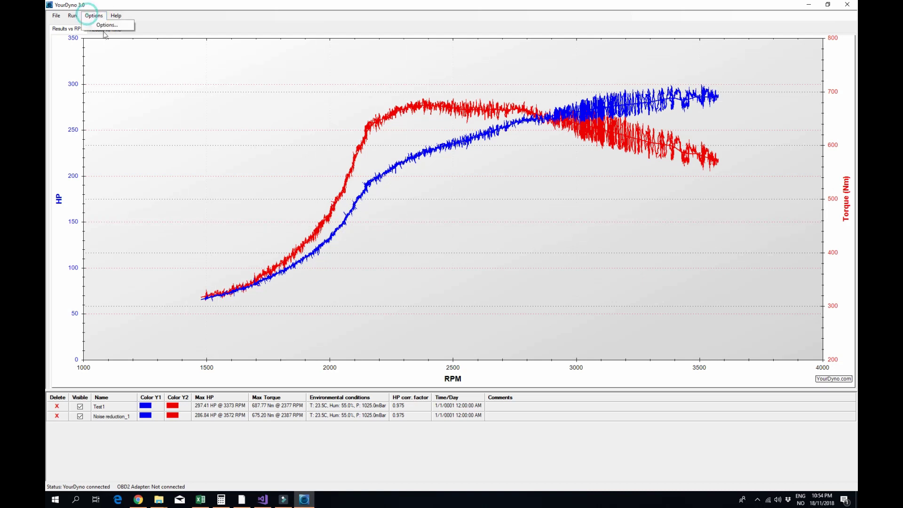
{"action": "left_click", "coordinate": [94, 27]}
{"action": "left_click", "coordinate": [351, 140]}
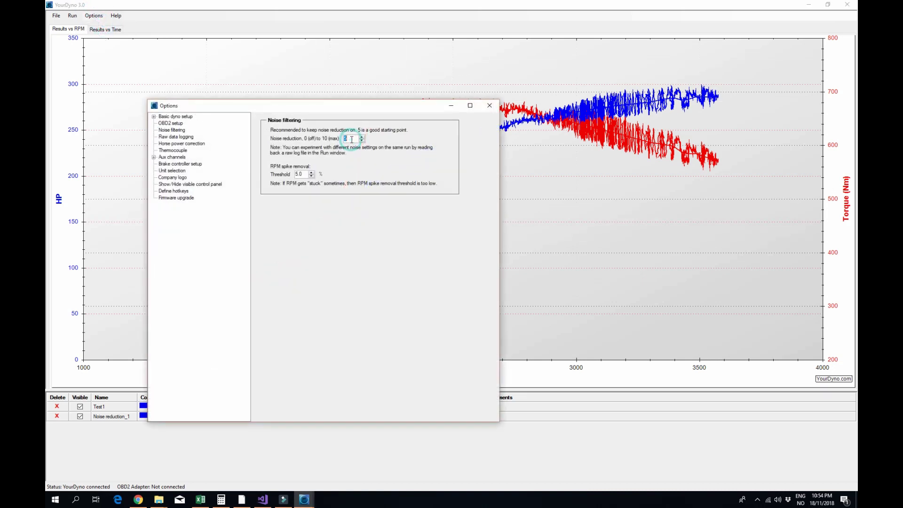
{"action": "left_click", "coordinate": [490, 105]}
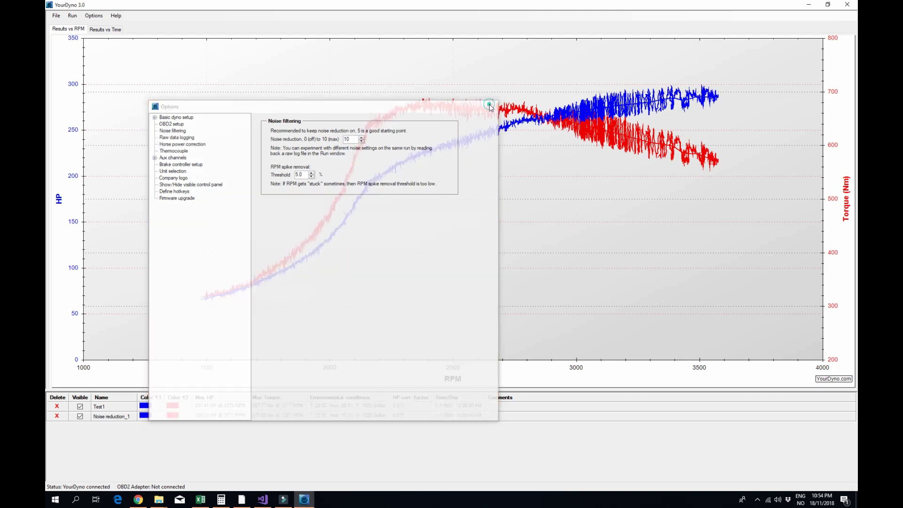
Re-import YourDyno36.log as a new run, Noise reduction_2
{"action": "left_click", "coordinate": [73, 16]}
{"action": "left_click", "coordinate": [85, 25]}
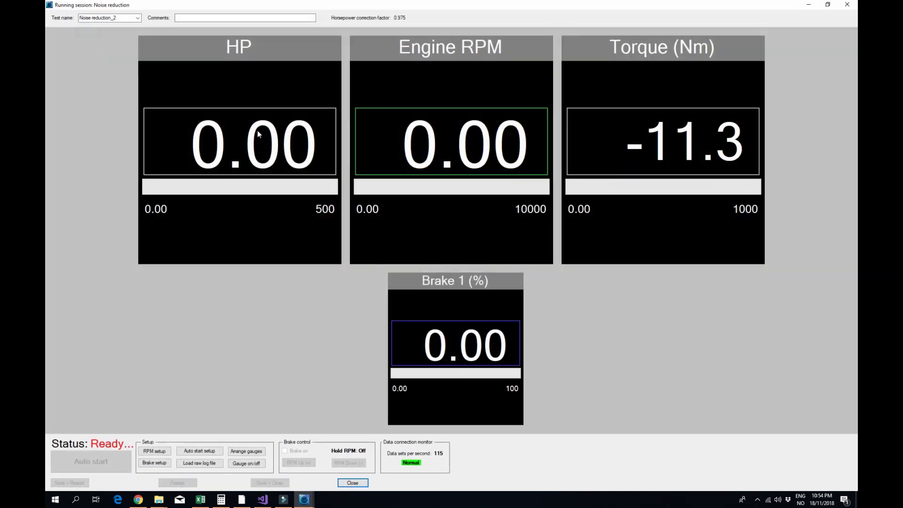
{"action": "left_click", "coordinate": [199, 463]}
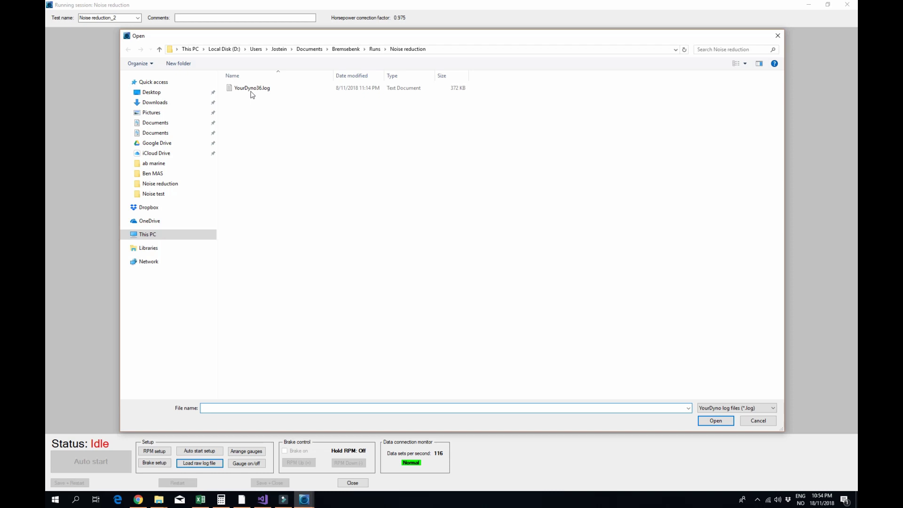
{"action": "double_click", "coordinate": [252, 91]}
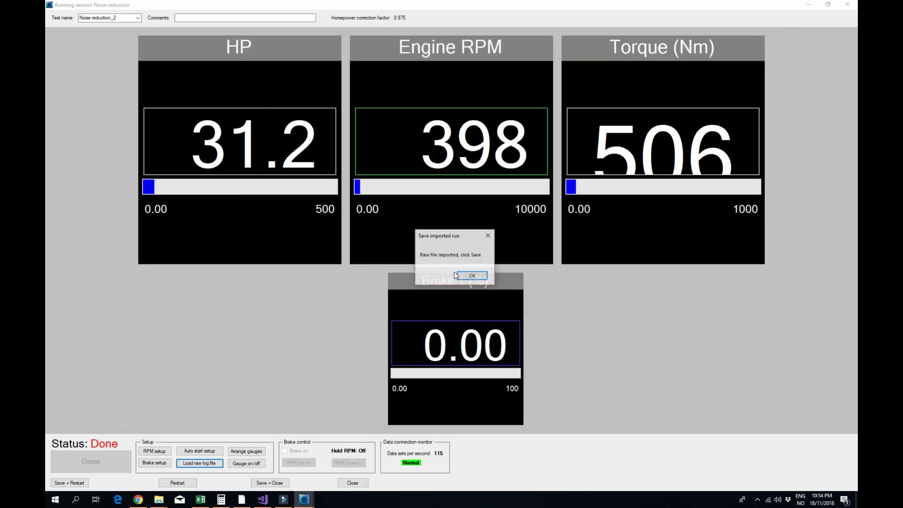
{"action": "left_click", "coordinate": [468, 276]}
Save Noise reduction_2 and colour its HP curve blue and torque curve red
{"action": "left_click", "coordinate": [277, 484]}
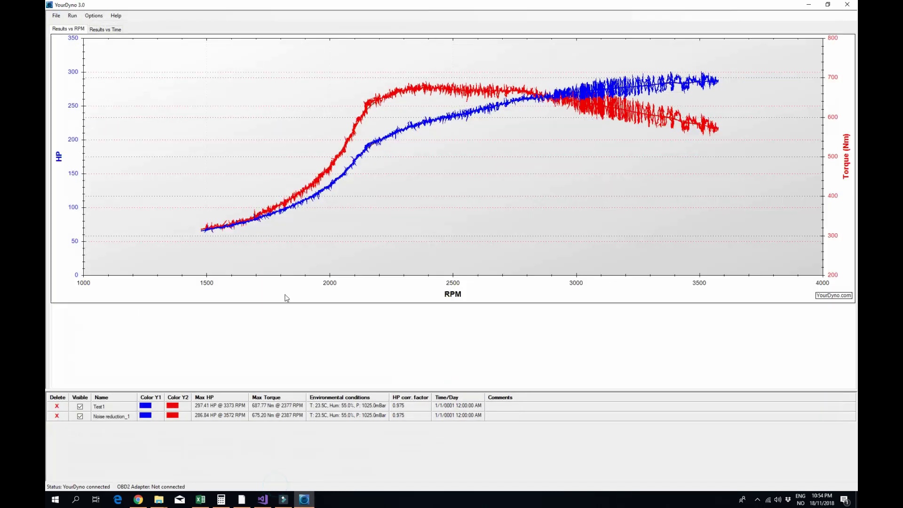
{"action": "left_click", "coordinate": [146, 427]}
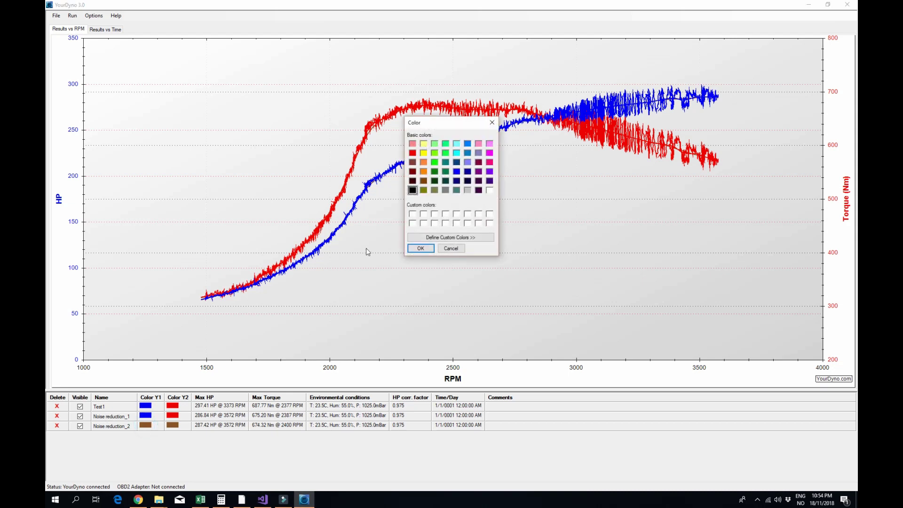
{"action": "left_click", "coordinate": [421, 248]}
{"action": "left_click", "coordinate": [177, 424]}
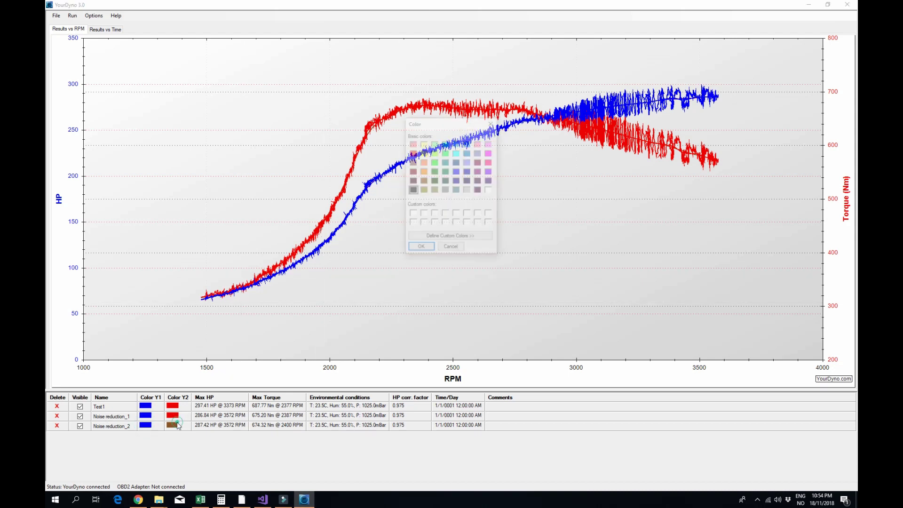
{"action": "left_click", "coordinate": [412, 153]}
{"action": "left_click", "coordinate": [419, 248]}
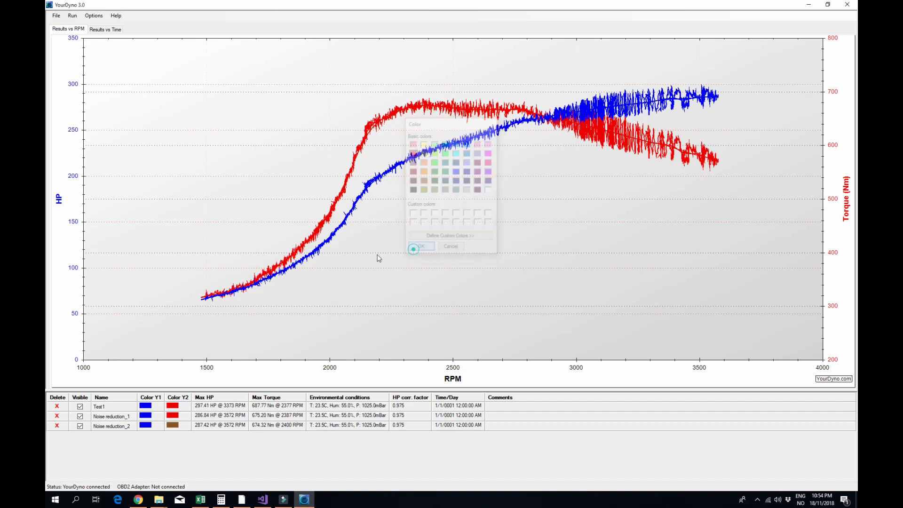
Hide Test1's curves and briefly hide, then reshow, Noise reduction_1
{"action": "left_click", "coordinate": [80, 407]}
{"action": "left_click", "coordinate": [80, 417]}
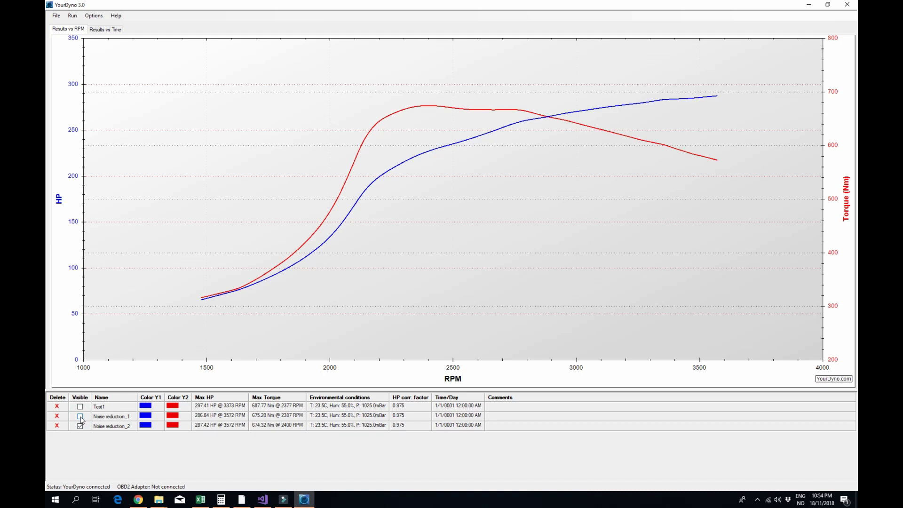
{"action": "left_click", "coordinate": [81, 417]}
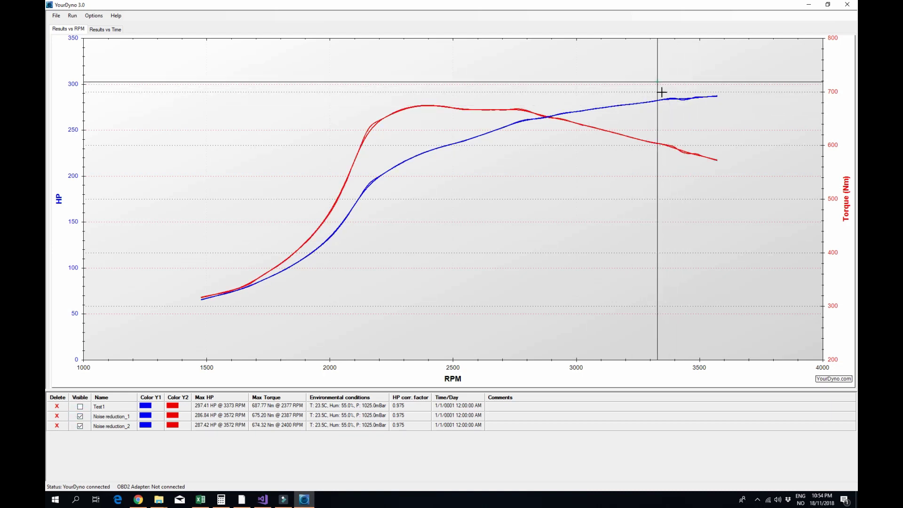
Zoom to about 3330–3560 RPM to compare, reset the default scale, then hide Noise reduction_1
{"action": "left_click_drag", "start_coordinate": [662, 93], "coordinate": [709, 176]}
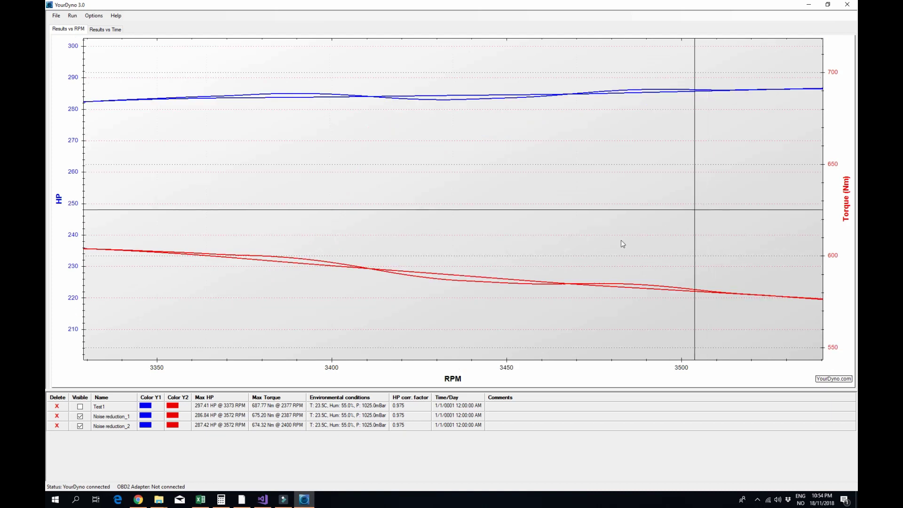
{"action": "left_click", "coordinate": [80, 417]}
{"action": "left_click", "coordinate": [80, 416]}
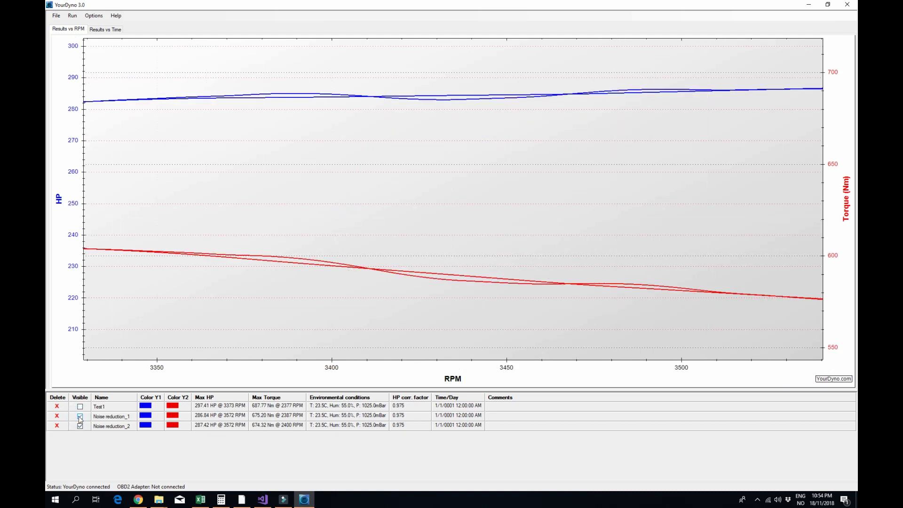
{"action": "right_click", "coordinate": [173, 298]}
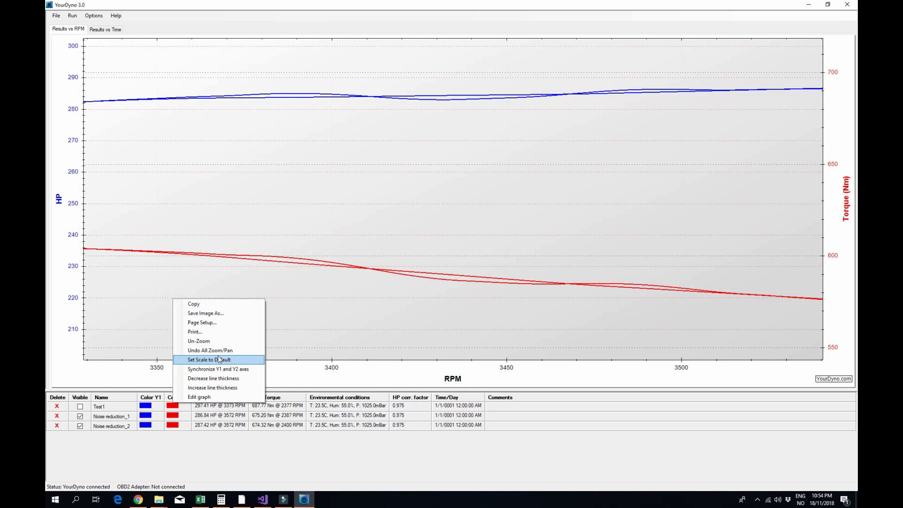
{"action": "left_click", "coordinate": [219, 360]}
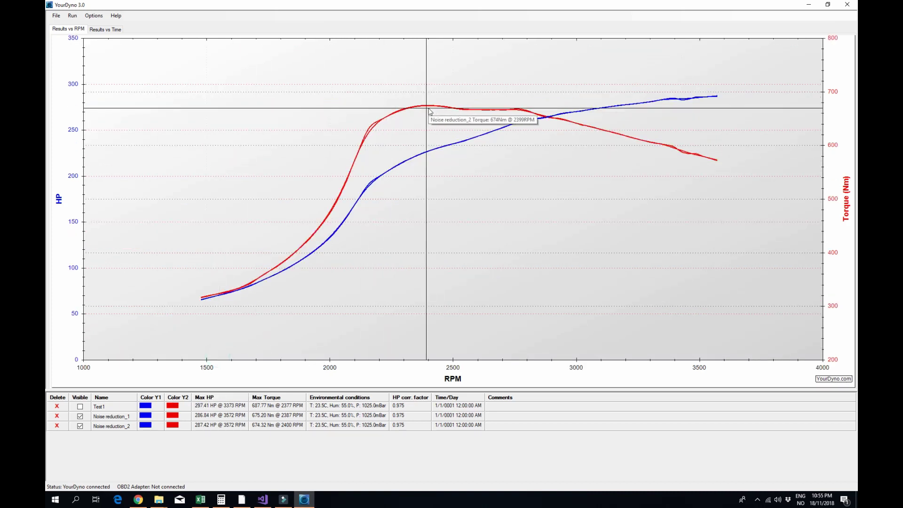
{"action": "left_click", "coordinate": [80, 416]}
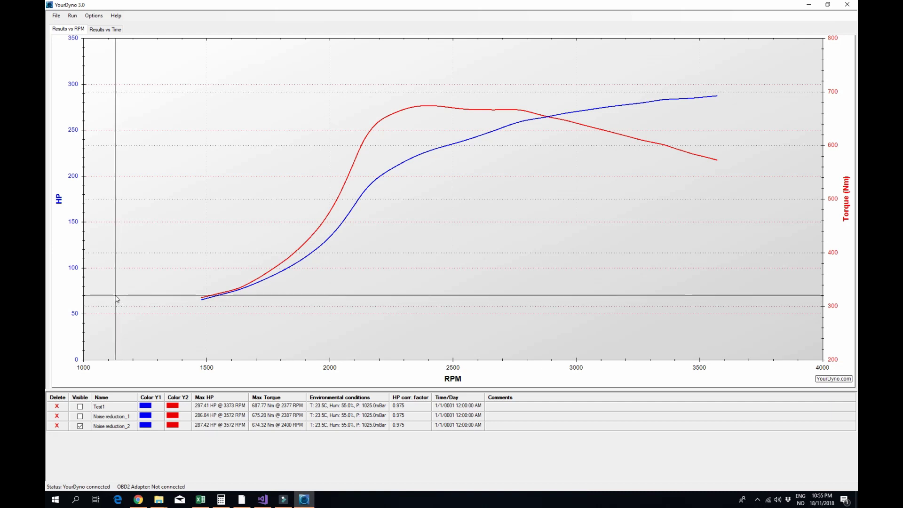
Show Noise reduction_1's curves and hide Noise reduction_2's
{"action": "left_click", "coordinate": [80, 416]}
{"action": "left_click", "coordinate": [80, 426]}
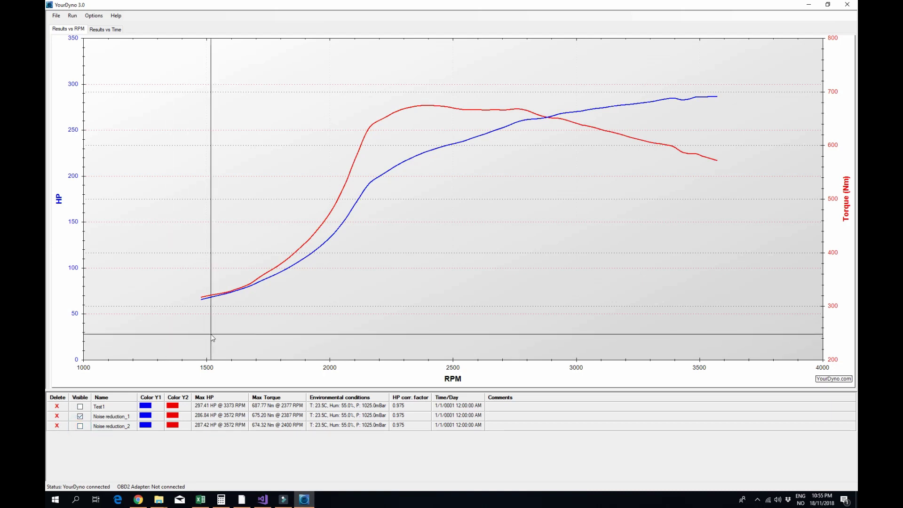
Set the noise reduction level to 1
{"action": "left_click", "coordinate": [95, 16]}
{"action": "left_click", "coordinate": [96, 24]}
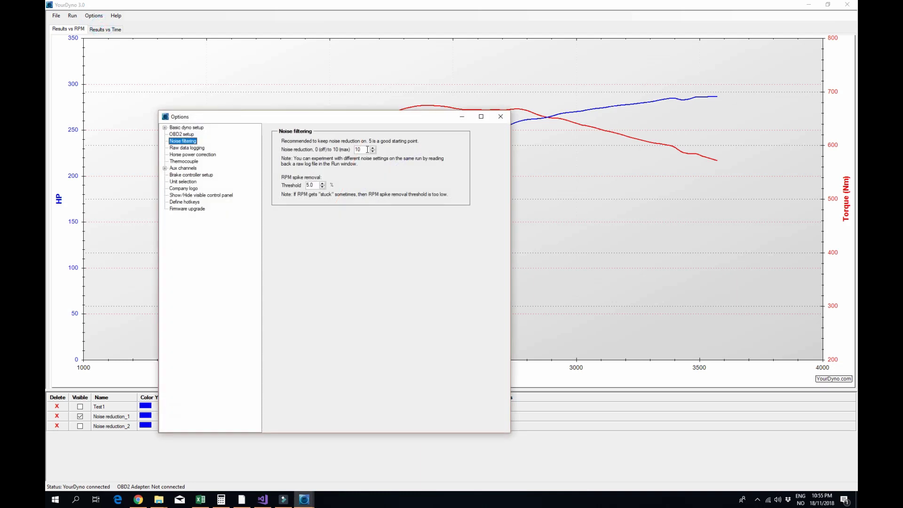
{"action": "left_click", "coordinate": [367, 149]}
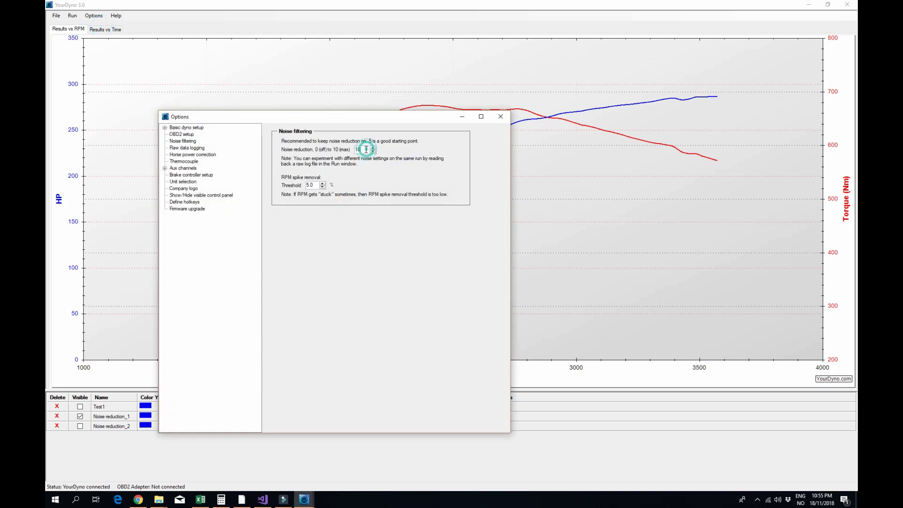
{"action": "left_click", "coordinate": [500, 116]}
Re-import YourDyno36.log as a new run, Noise reduction_3
{"action": "left_click", "coordinate": [72, 15]}
{"action": "left_click", "coordinate": [84, 34]}
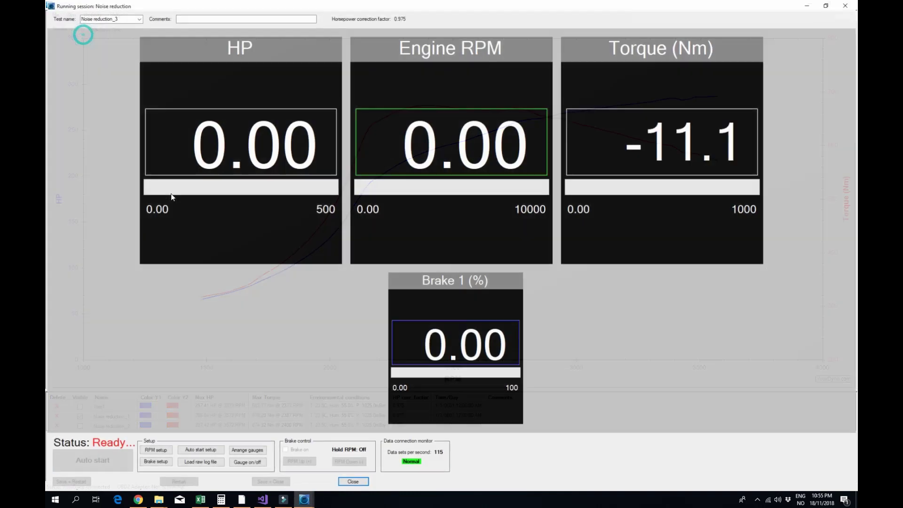
{"action": "left_click", "coordinate": [189, 462]}
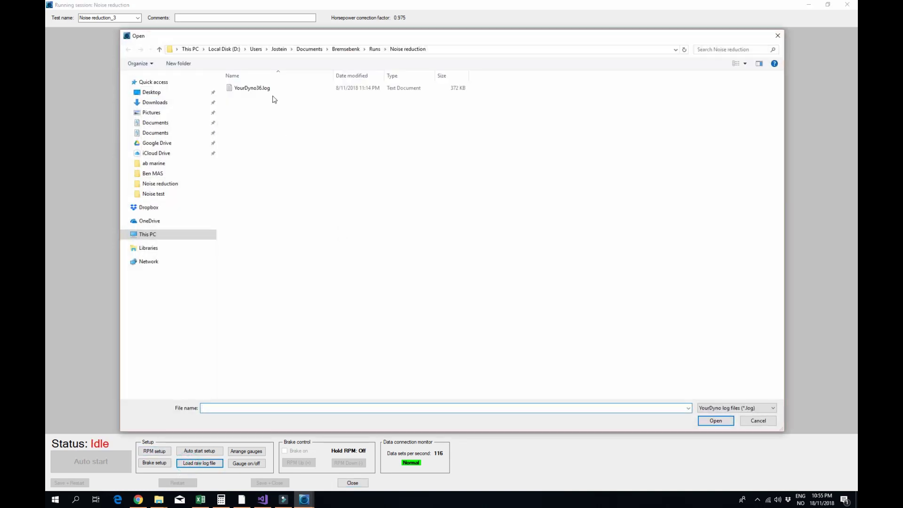
{"action": "double_click", "coordinate": [261, 90]}
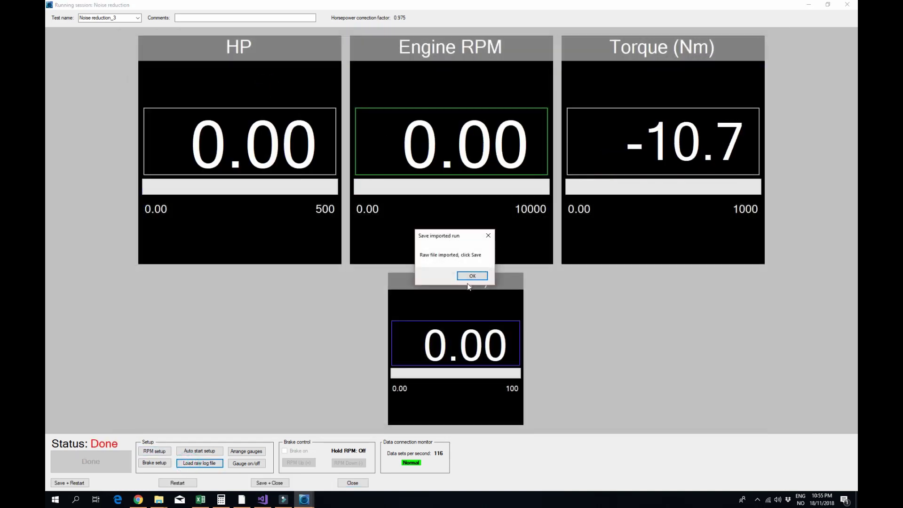
{"action": "left_click", "coordinate": [468, 274]}
Save Noise reduction_3, hide Noise reduction_1, and colour Noise reduction_3 blue HP, red torque
{"action": "left_click", "coordinate": [276, 483]}
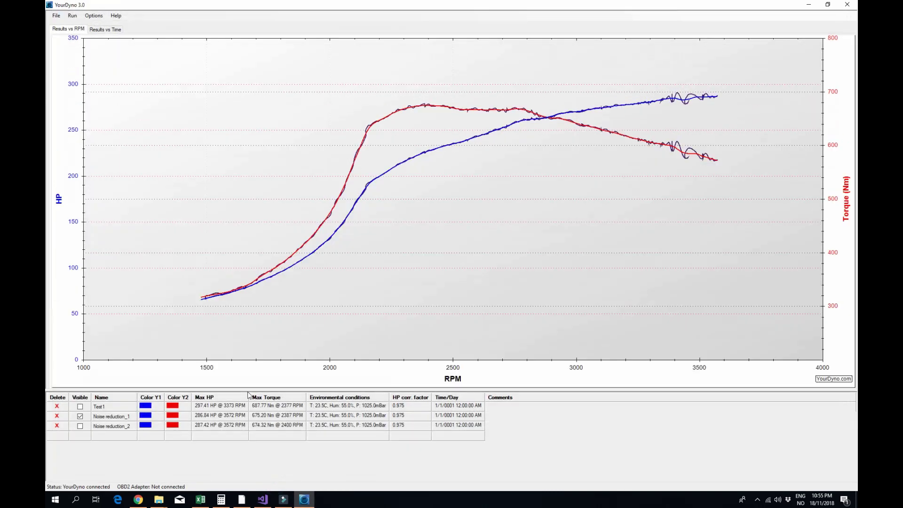
{"action": "left_click", "coordinate": [80, 417]}
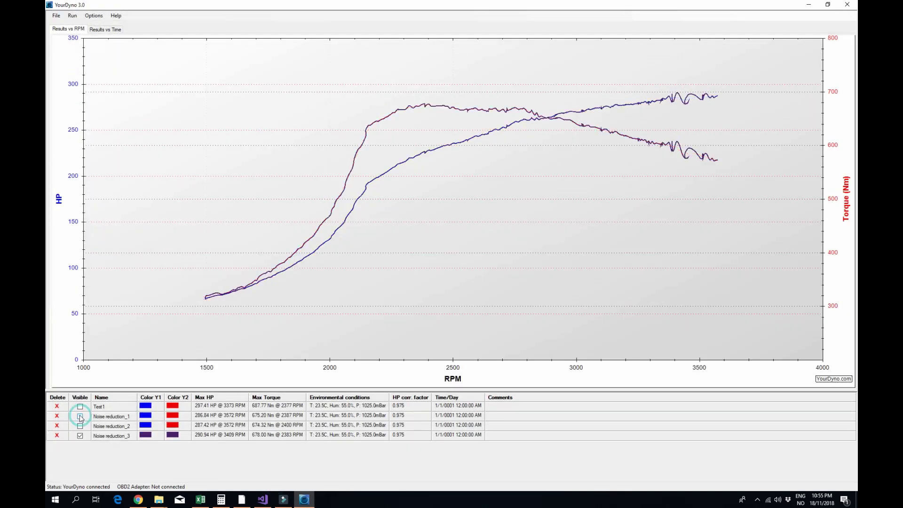
{"action": "left_click", "coordinate": [146, 435]}
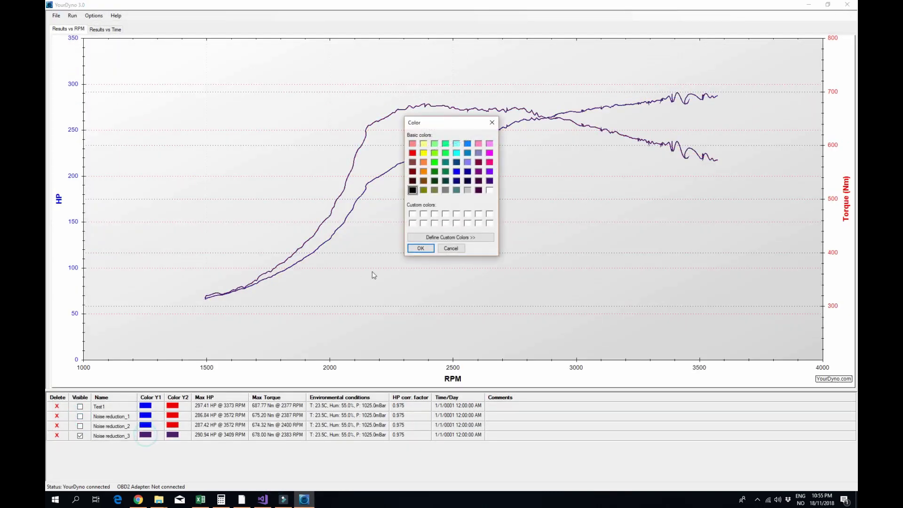
{"action": "left_click", "coordinate": [420, 248]}
{"action": "left_click", "coordinate": [177, 436]}
{"action": "left_click", "coordinate": [412, 152]}
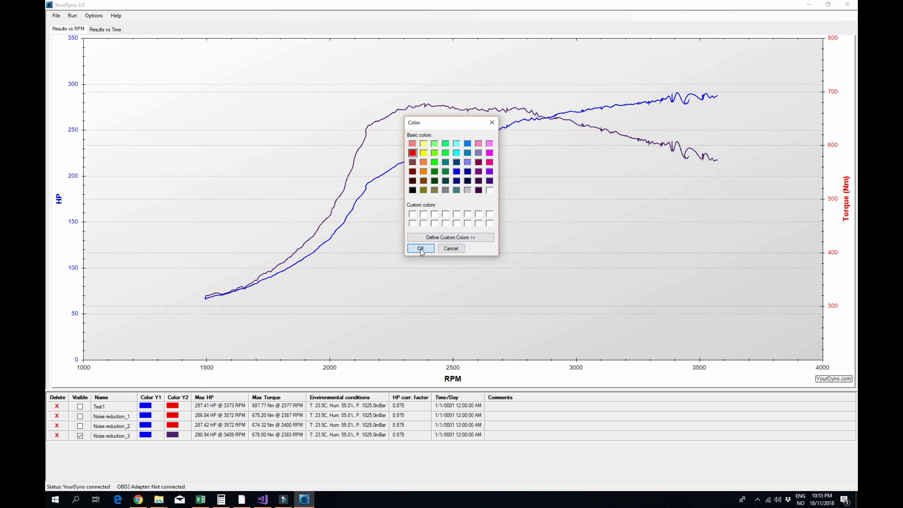
{"action": "left_click", "coordinate": [421, 249]}
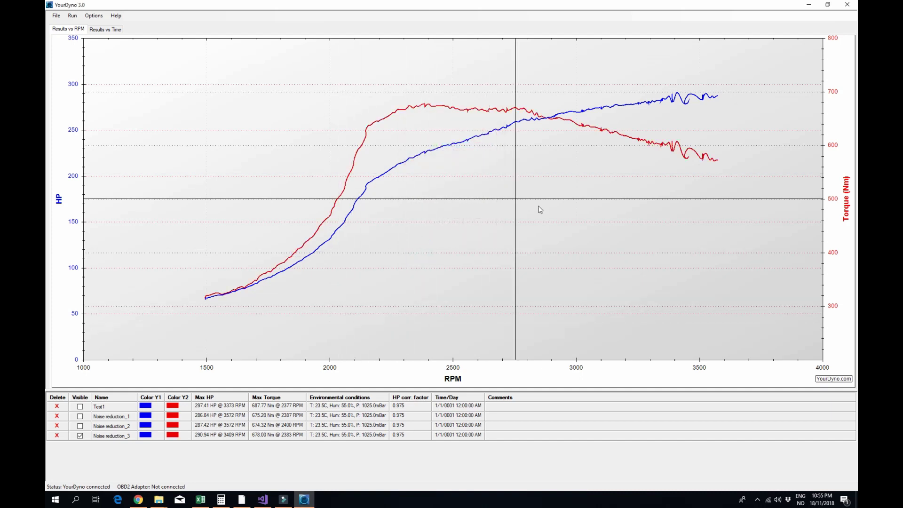
Briefly show Test1 for comparison, then show Noise reduction_1 and hide Noise reduction_3
{"action": "left_click", "coordinate": [80, 407]}
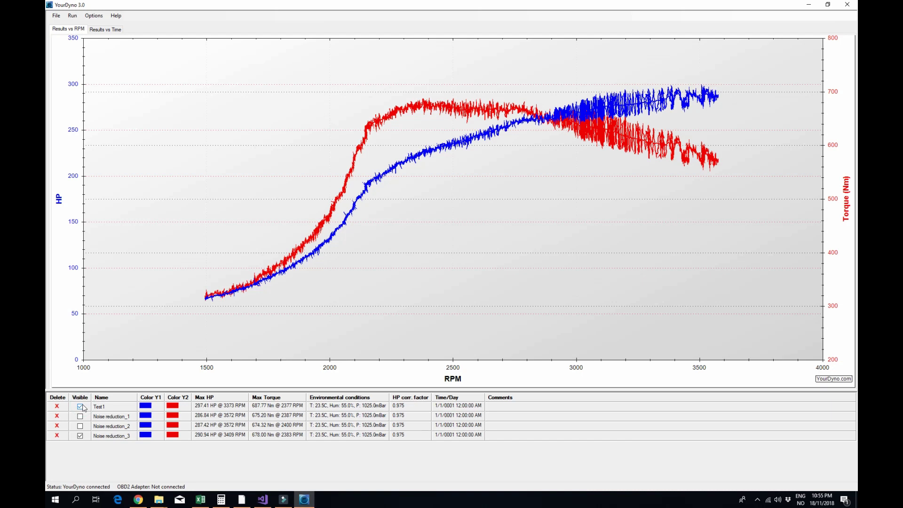
{"action": "left_click", "coordinate": [80, 407]}
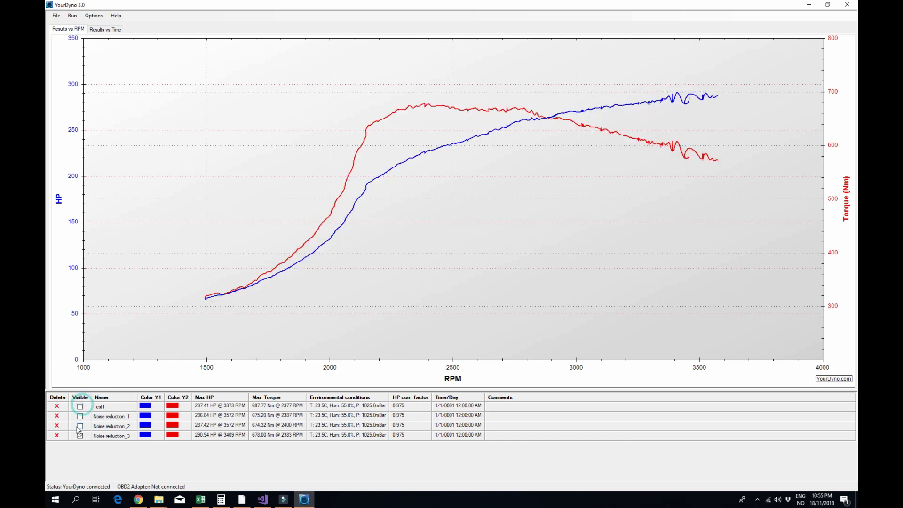
{"action": "left_click", "coordinate": [80, 417]}
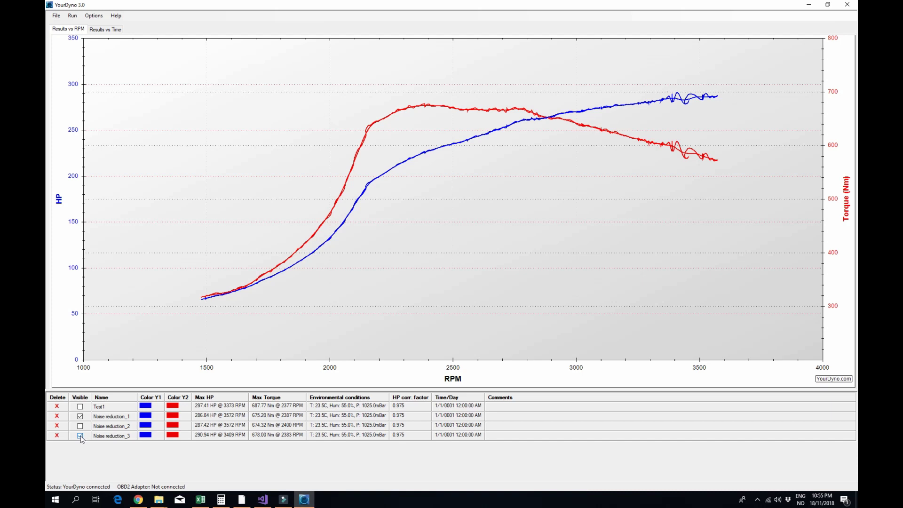
{"action": "left_click", "coordinate": [80, 436]}
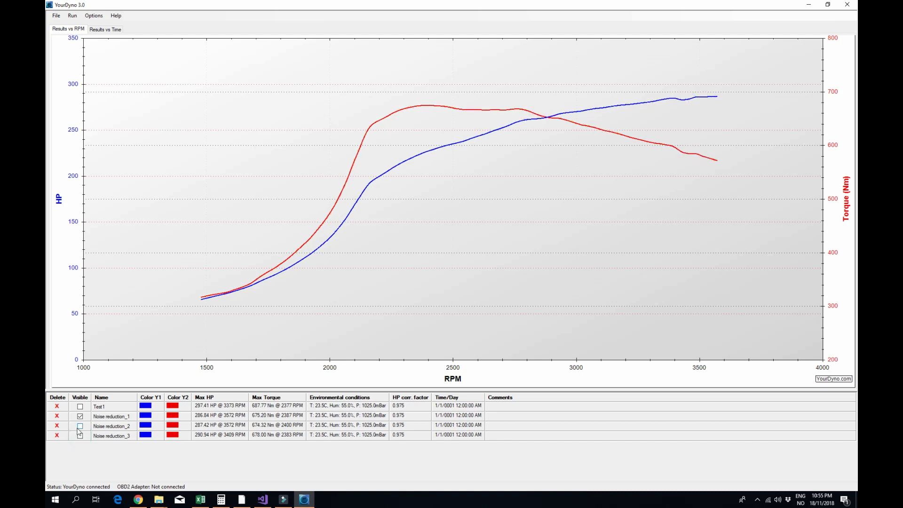